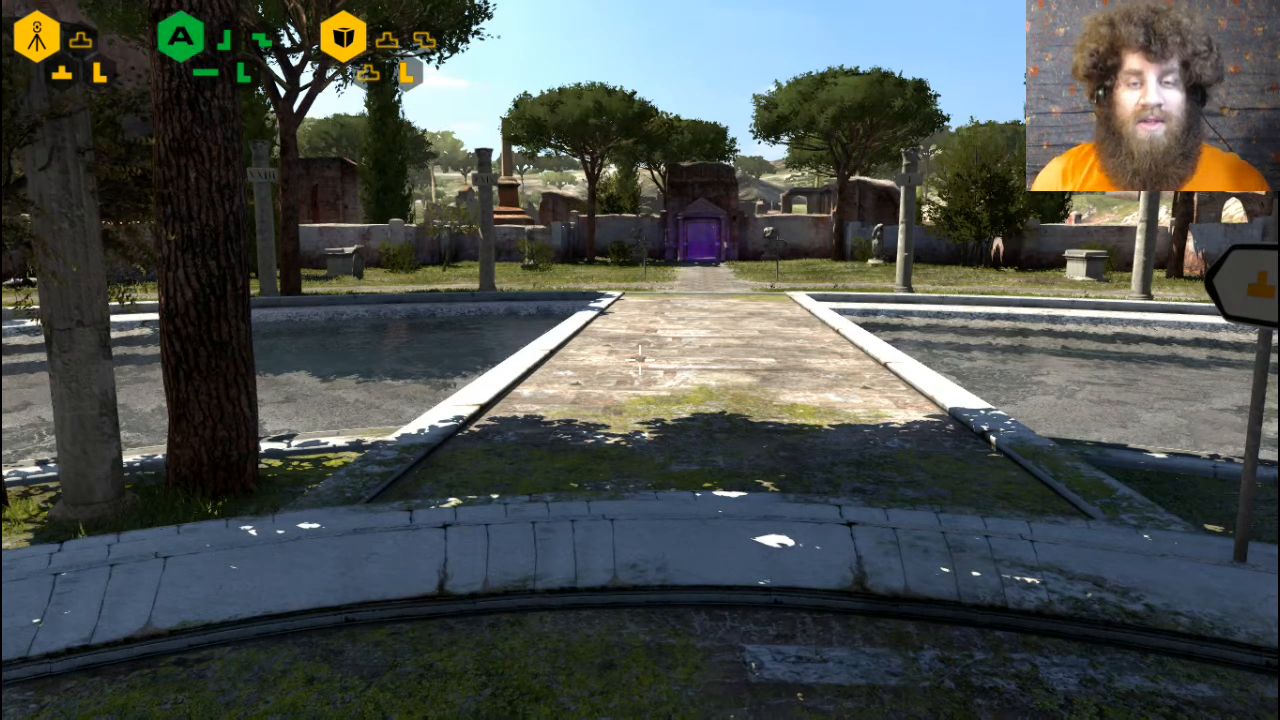
pyautogui.press('w')
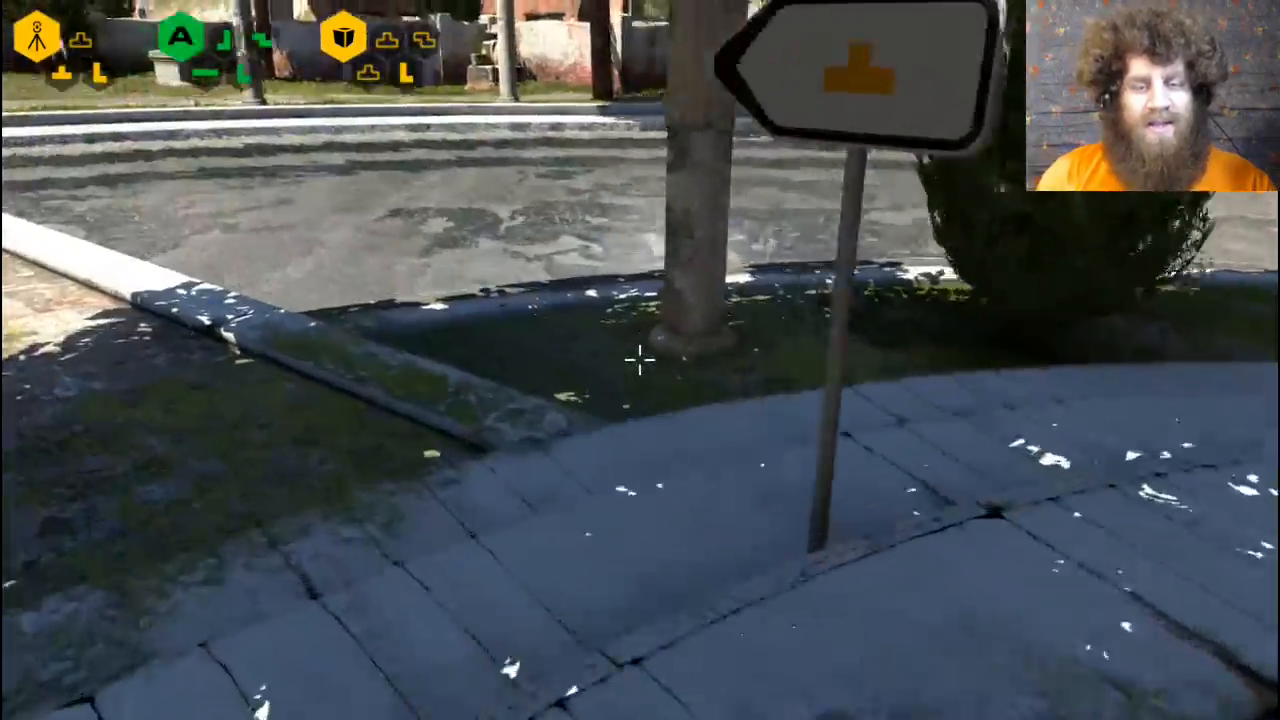
pyautogui.press('w')
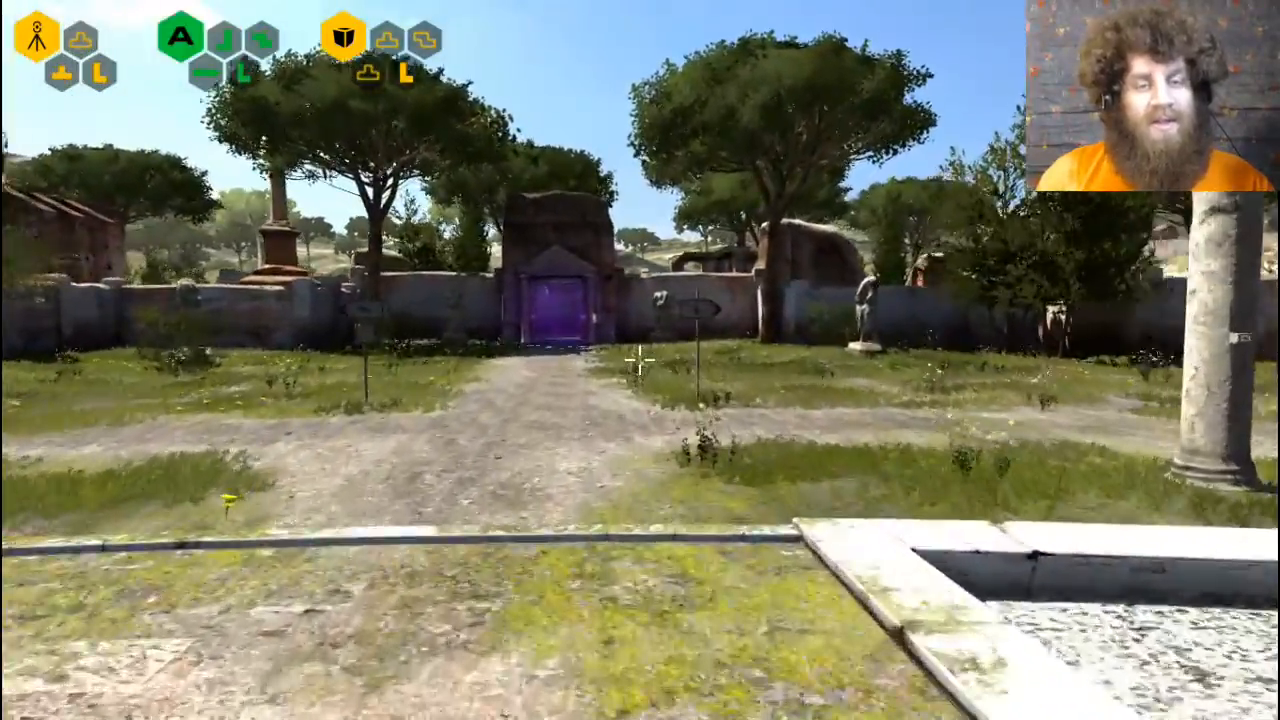
pyautogui.press('w')
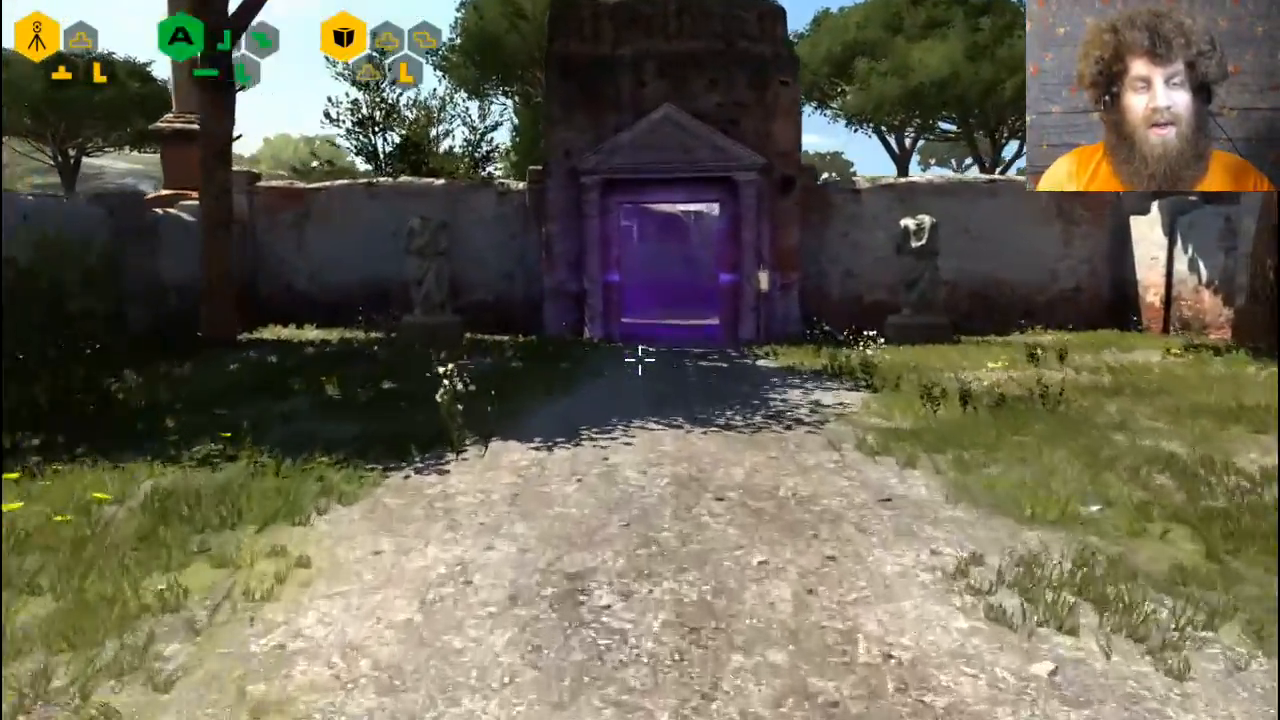
pyautogui.press('w')
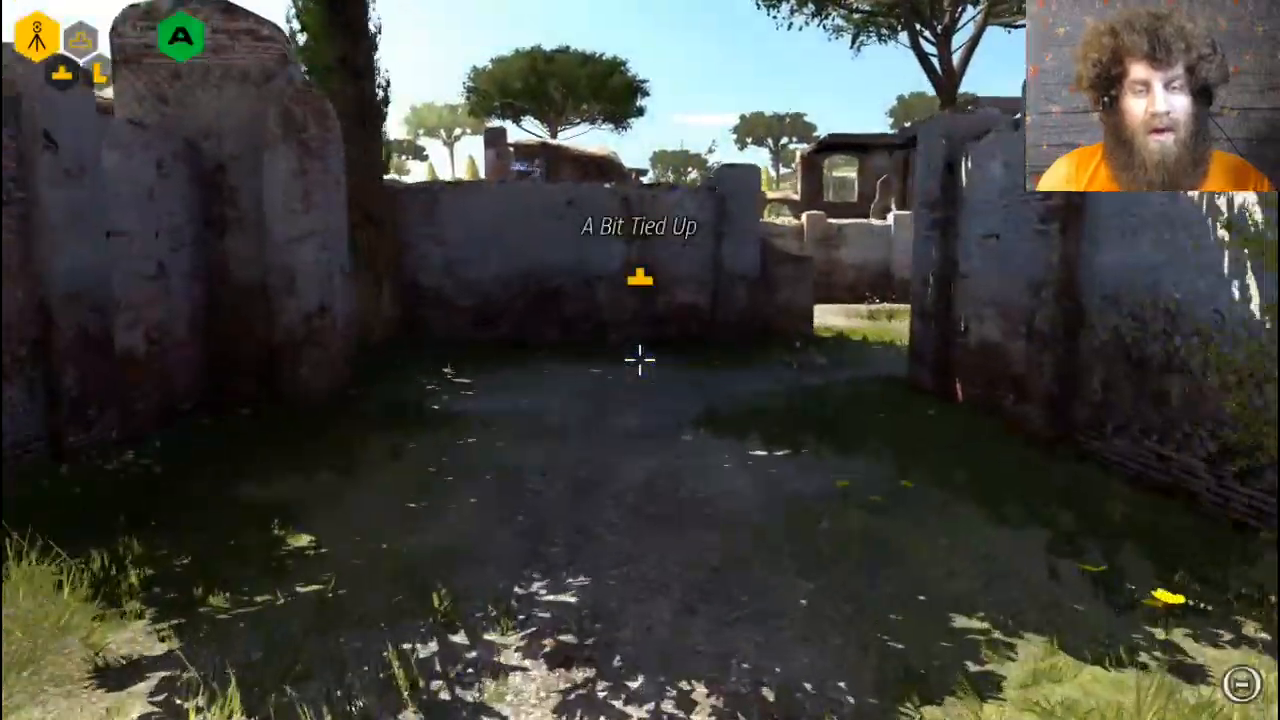
pyautogui.press('w')
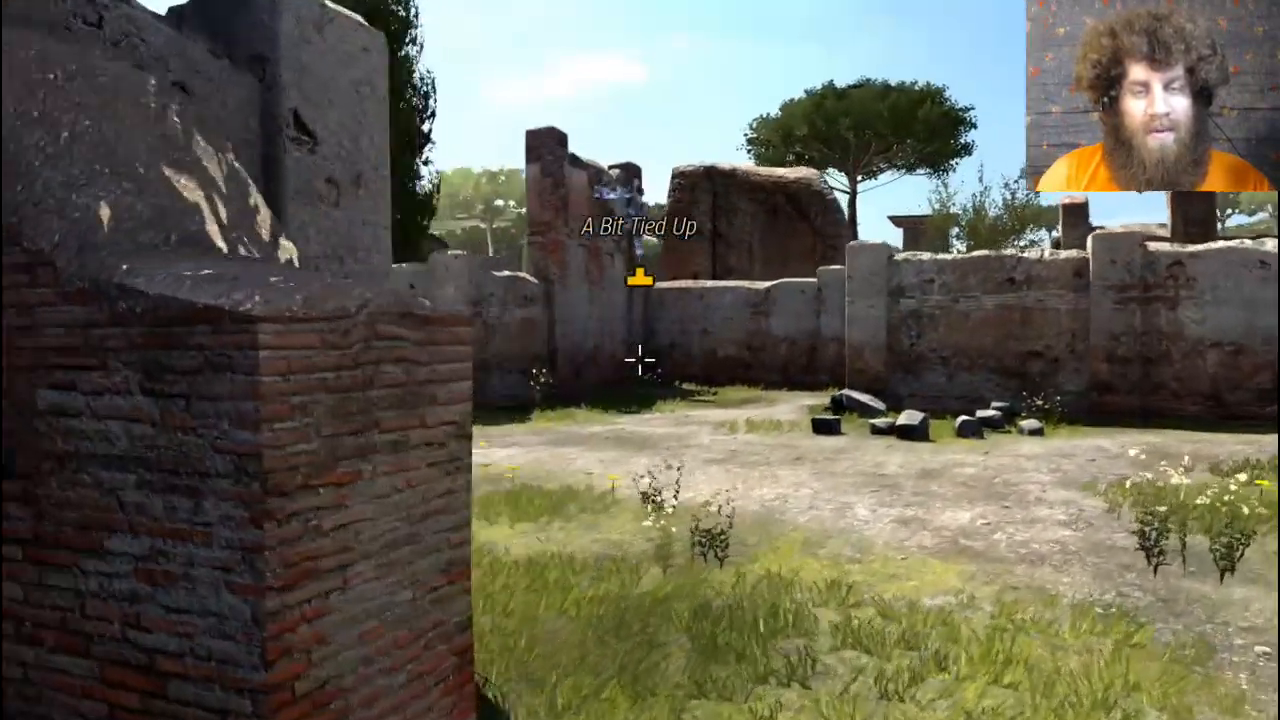
pyautogui.press('w')
pyautogui.press('w')
pyautogui.press('w')
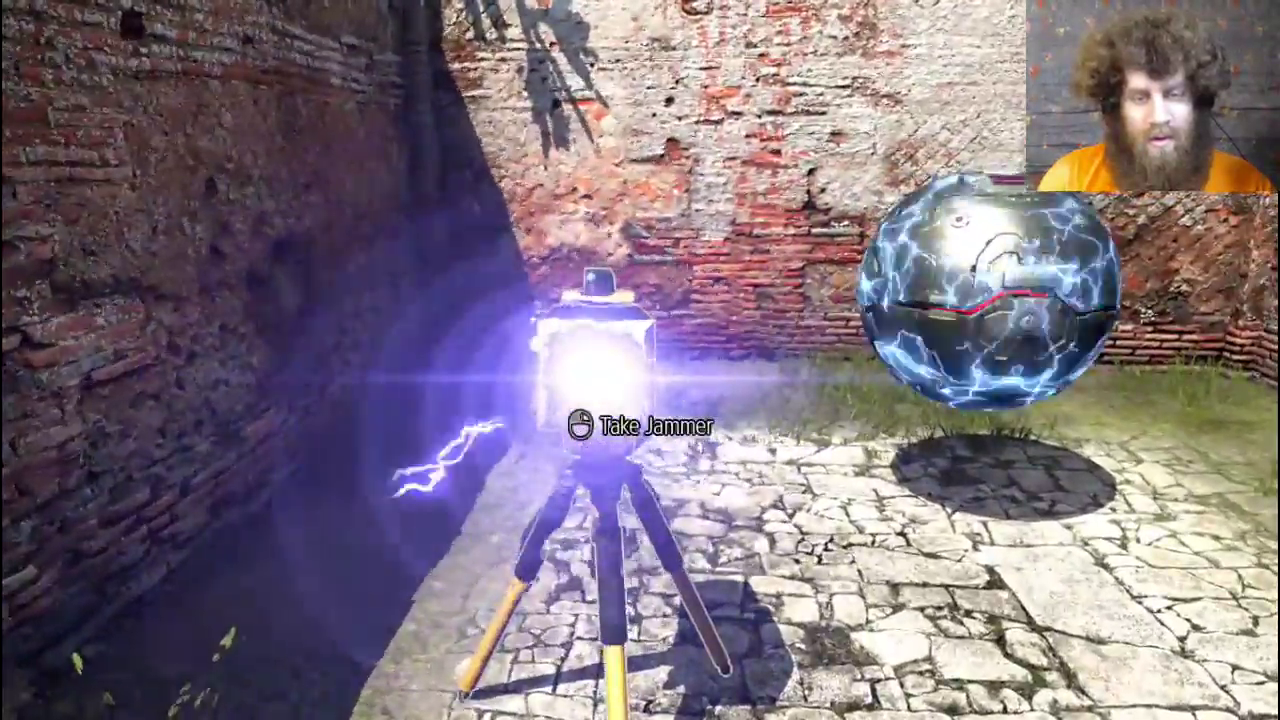
pyautogui.click(640, 360)
pyautogui.press('w')
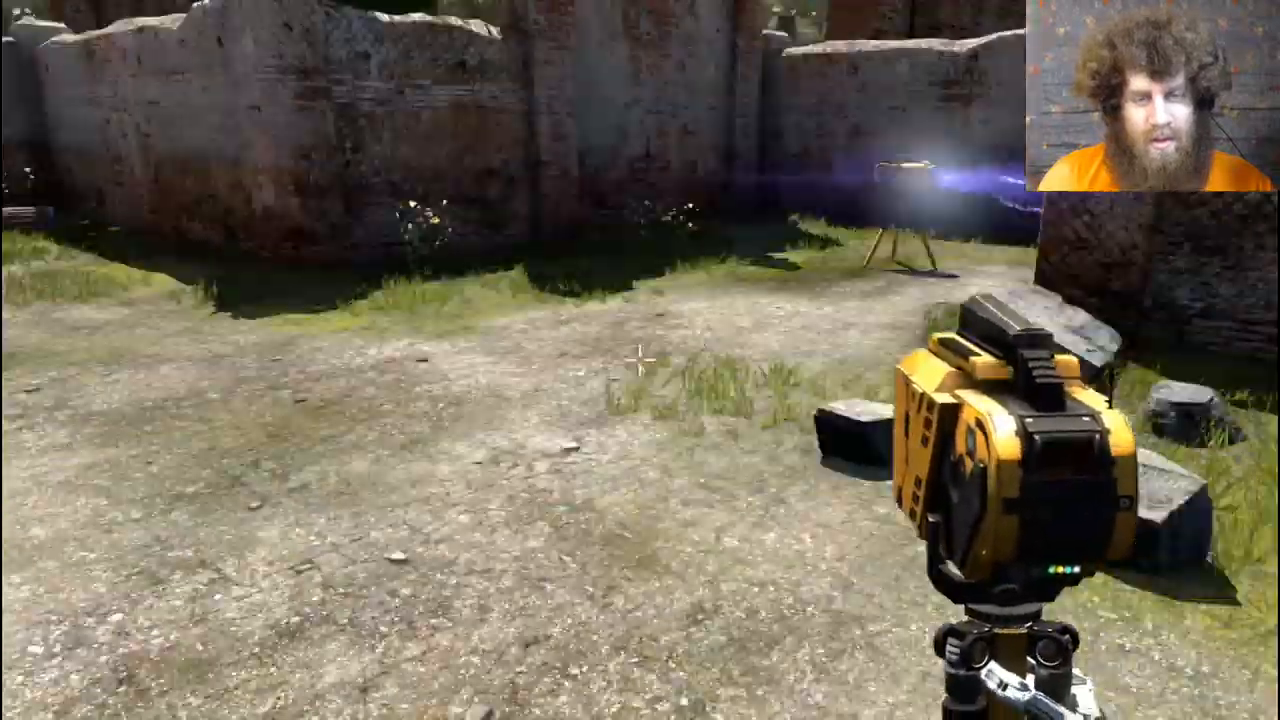
pyautogui.click(640, 360)
pyautogui.press('w')
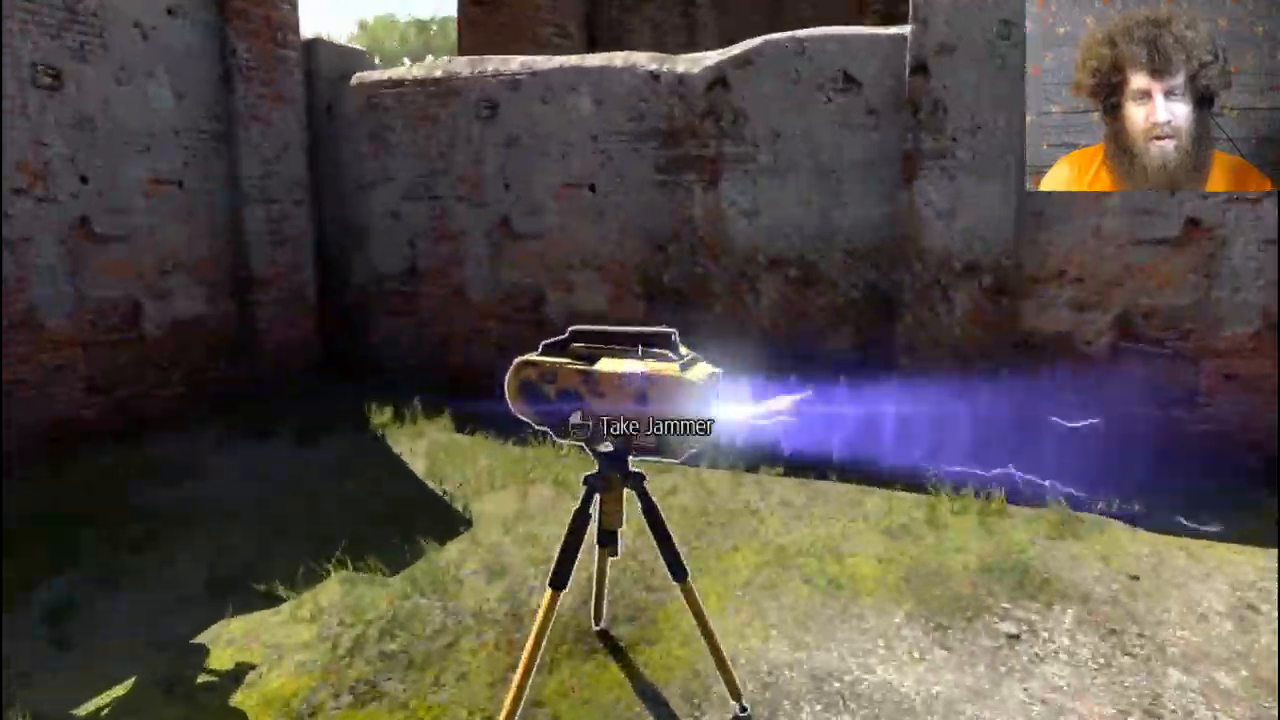
pyautogui.click(640, 360)
pyautogui.press('w')
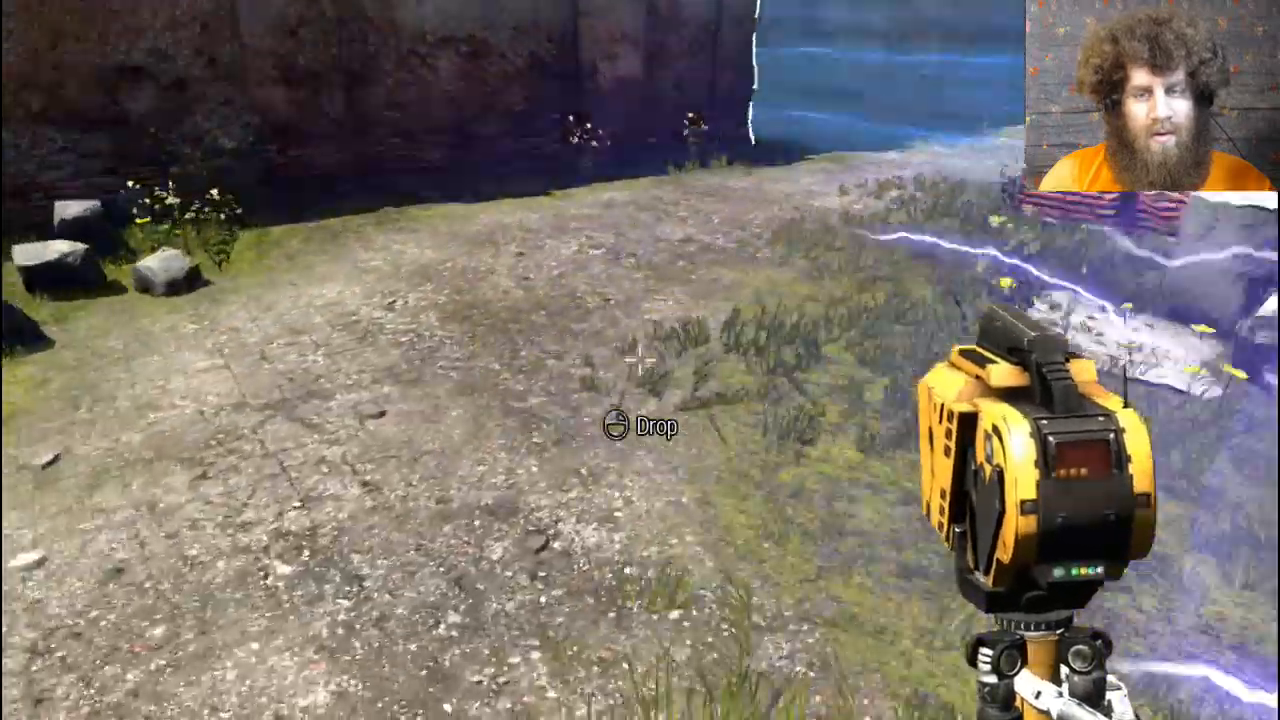
pyautogui.press('s')
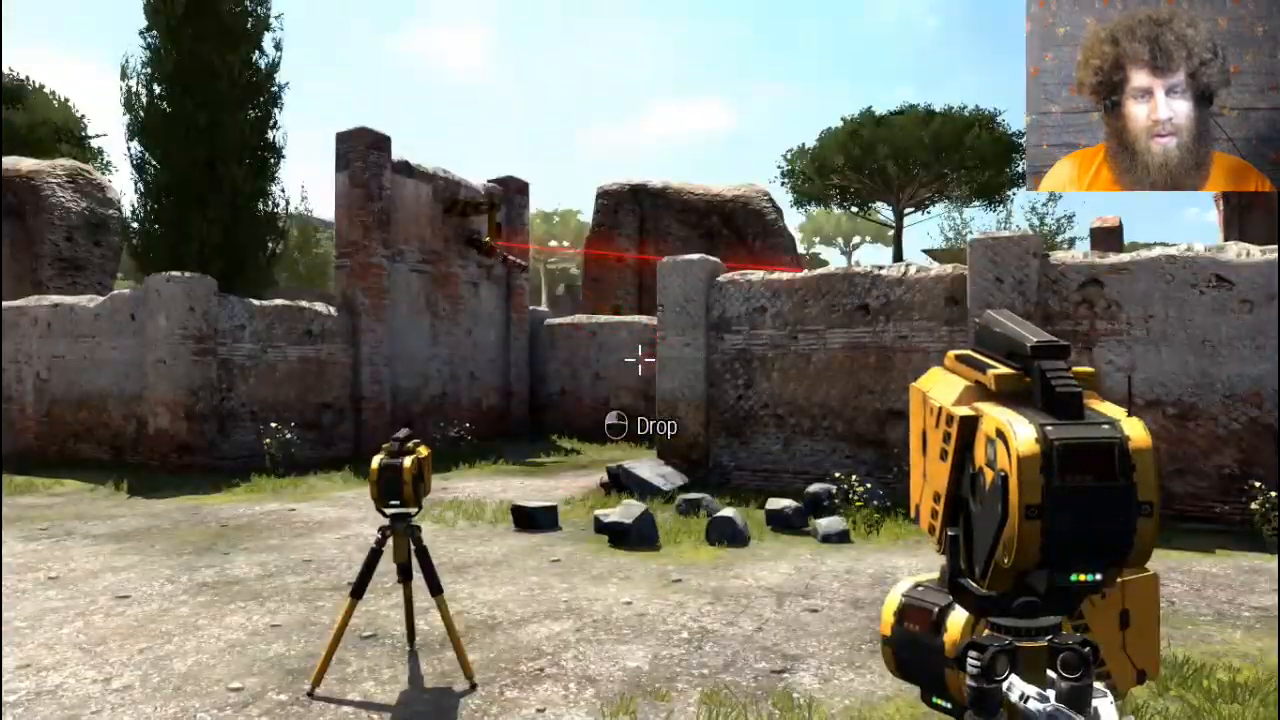